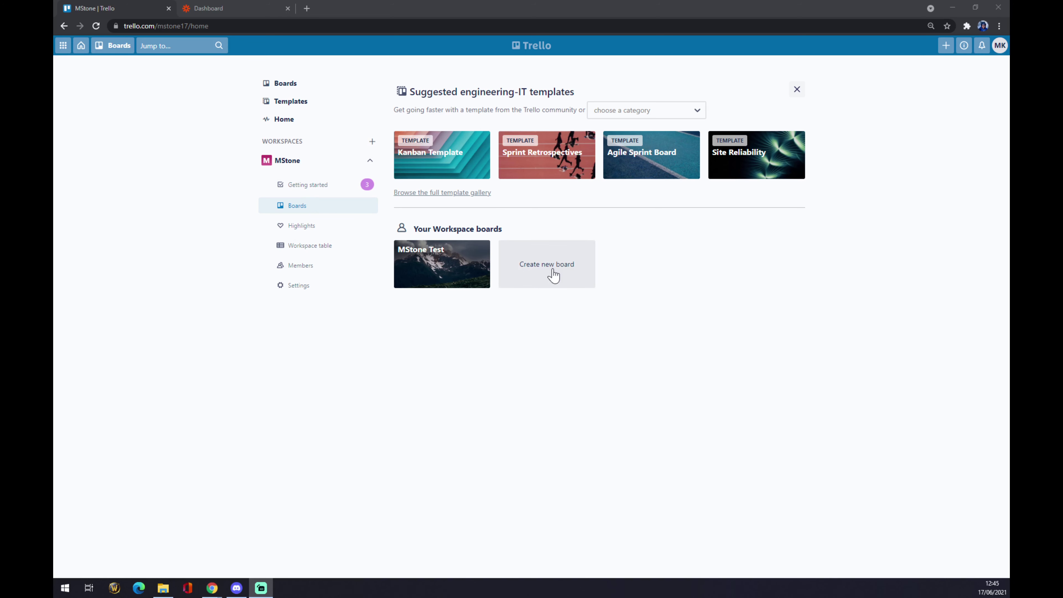
Open the MStone Test board's Power-Ups directory from the board menu.
{"action": "left_click", "coordinate": [424, 286]}
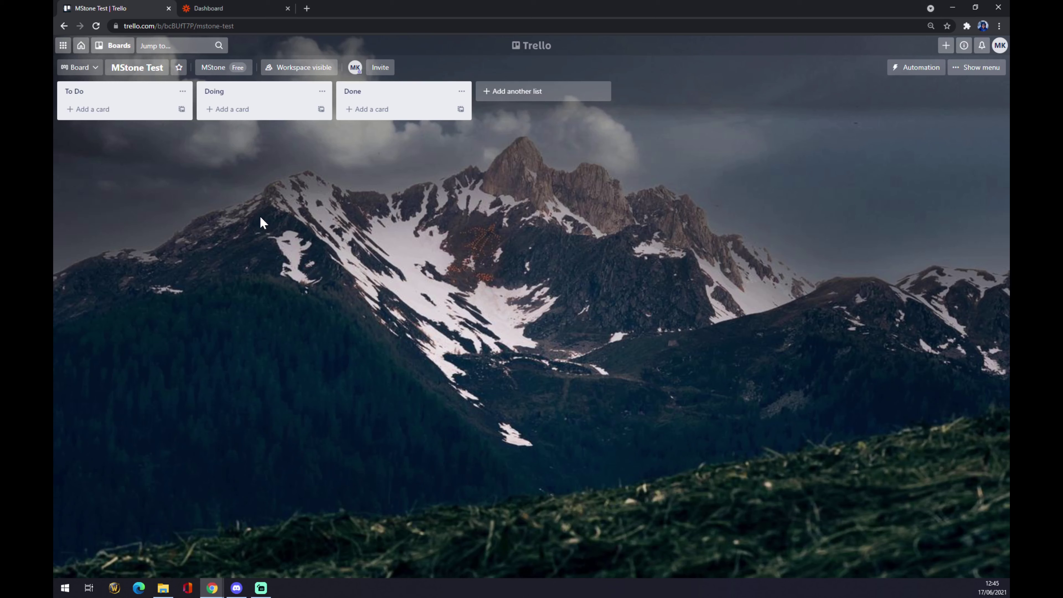
{"action": "left_click", "coordinate": [970, 77]}
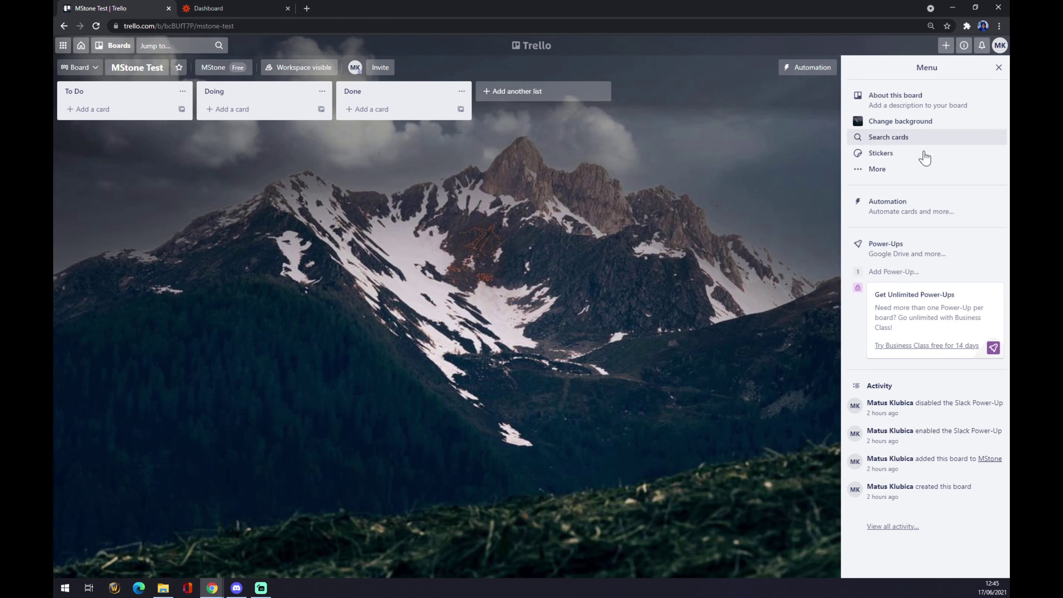
{"action": "left_click", "coordinate": [886, 250]}
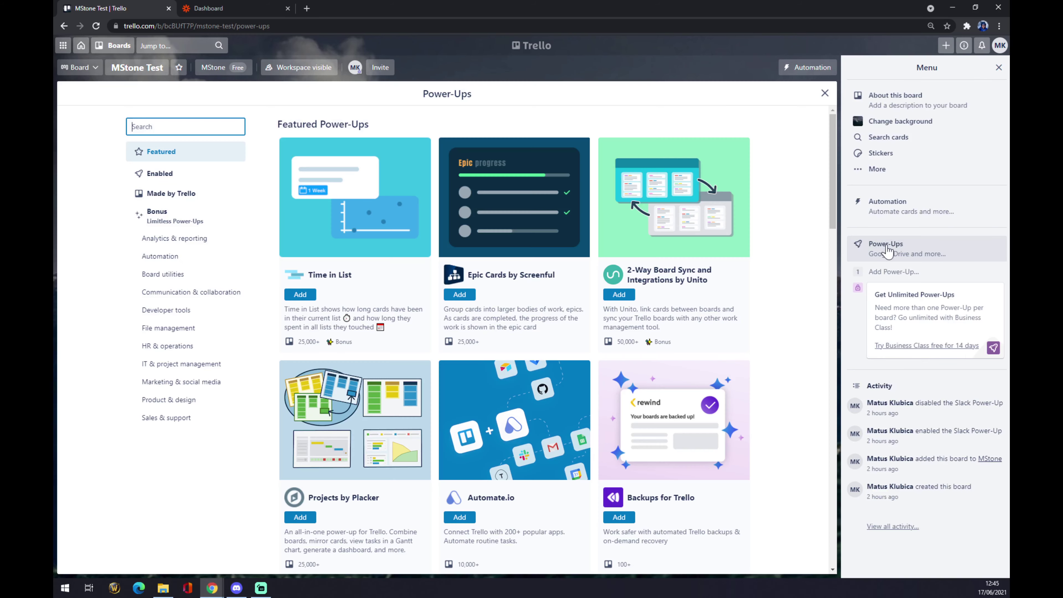
{"action": "left_click", "coordinate": [999, 67]}
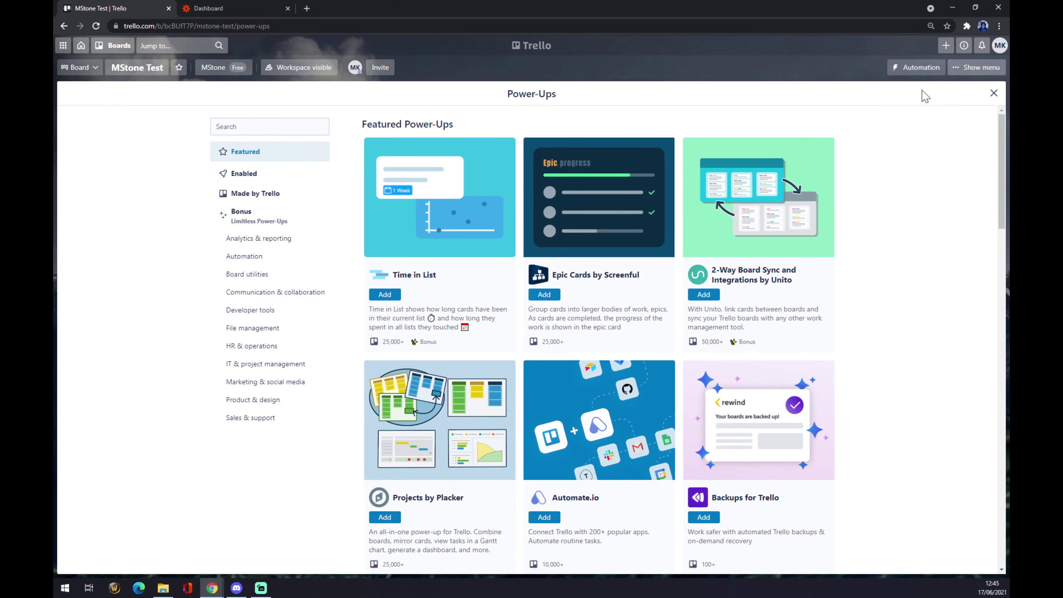
{"action": "scroll", "coordinate": [708, 242], "scroll_direction": "down", "scroll_amount": 10}
{"action": "scroll", "coordinate": [845, 247], "scroll_direction": "up", "scroll_amount": 10}
Search the Power-Ups for 'notion', which finds nothing.
{"action": "left_click", "coordinate": [284, 126]}
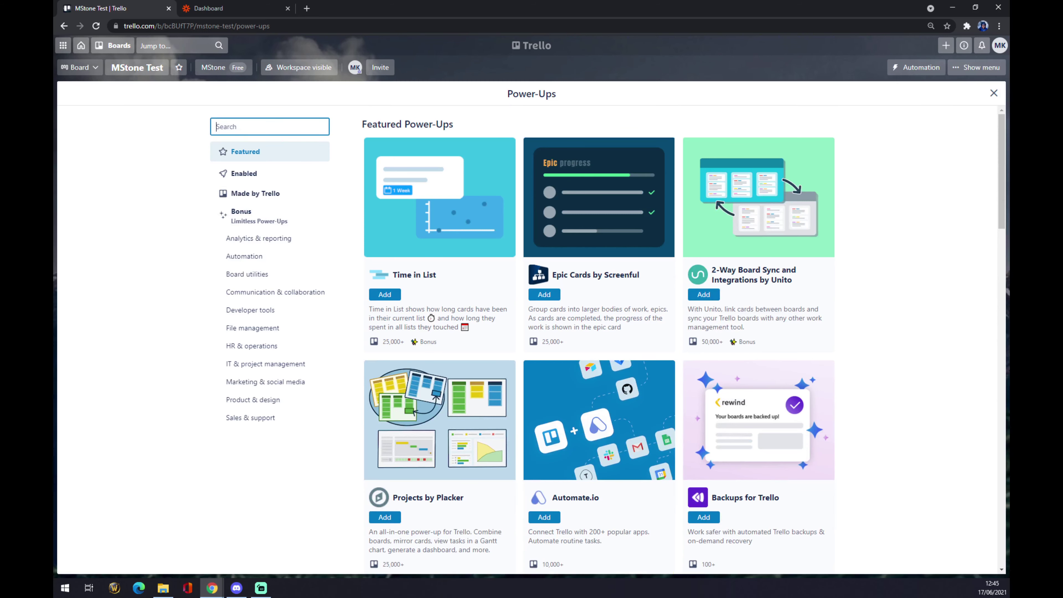
{"action": "type", "text": "notion"}
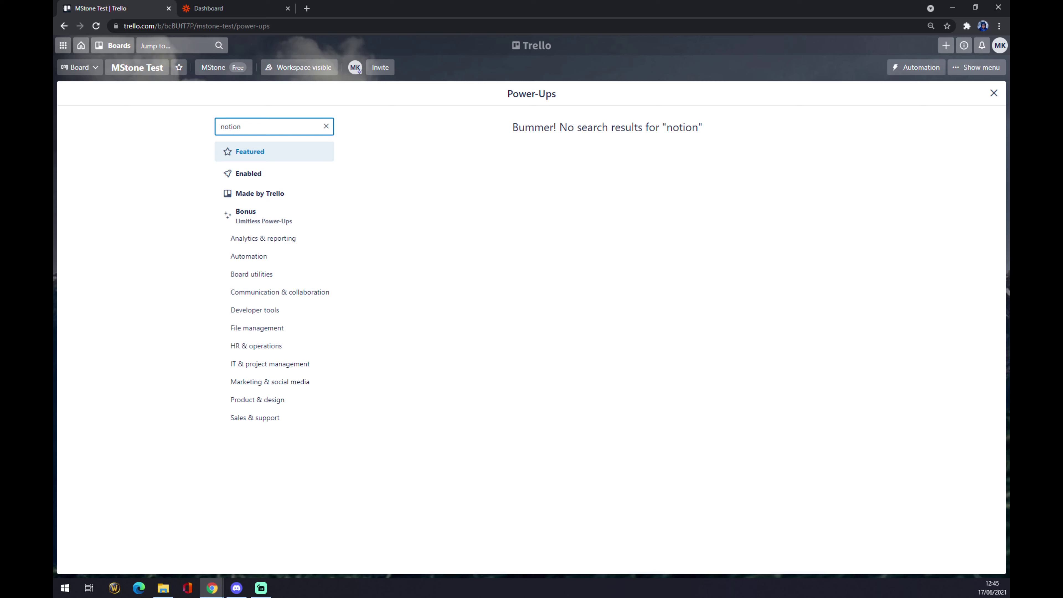
{"action": "left_click", "coordinate": [446, 148]}
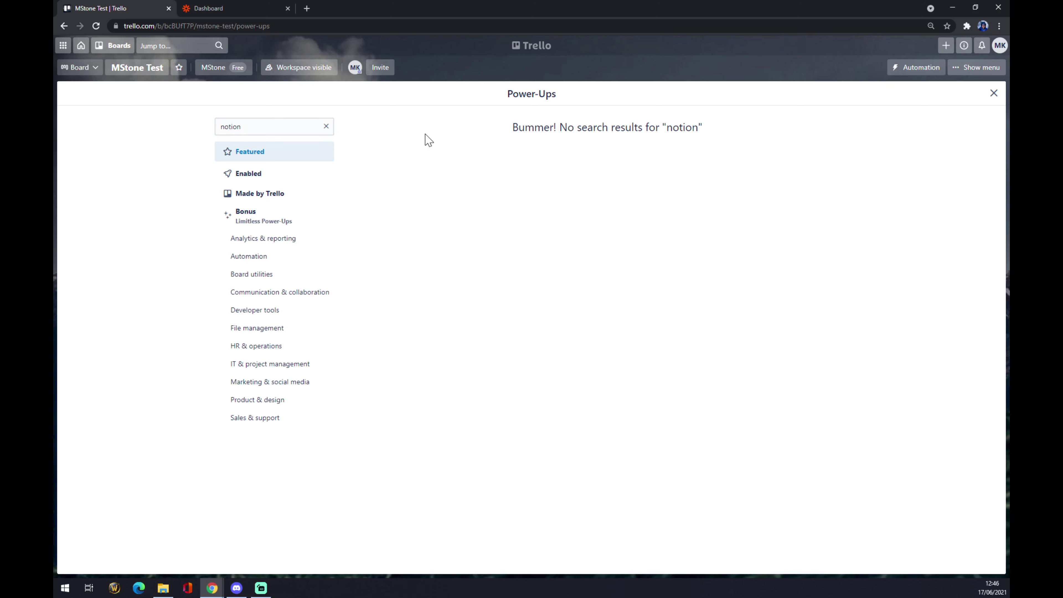
Switch to Zapier and title the new zap 'trello to notion'.
{"action": "left_click", "coordinate": [250, 17]}
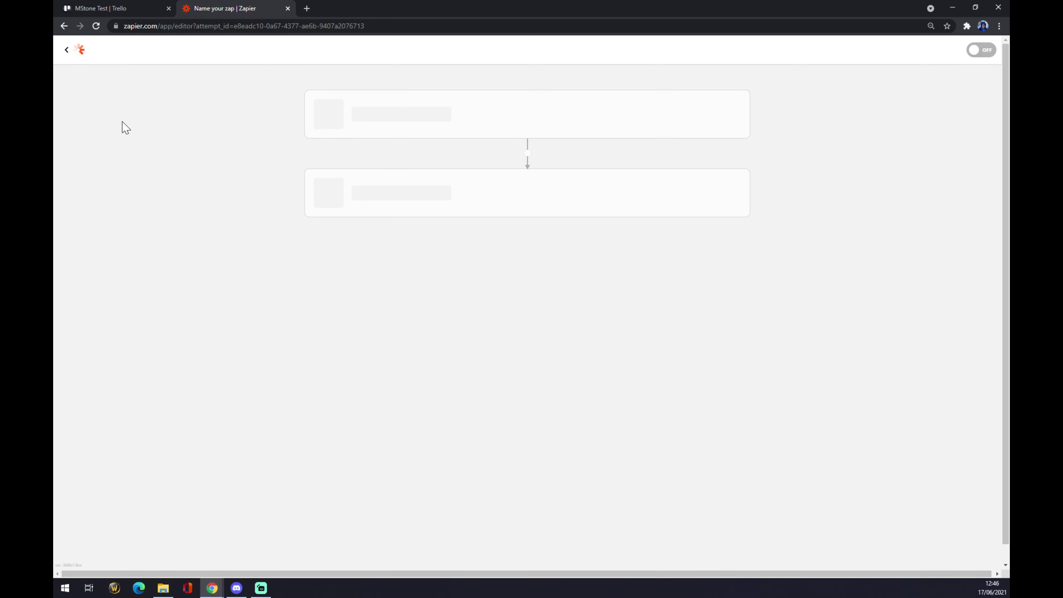
{"action": "left_click", "coordinate": [138, 71]}
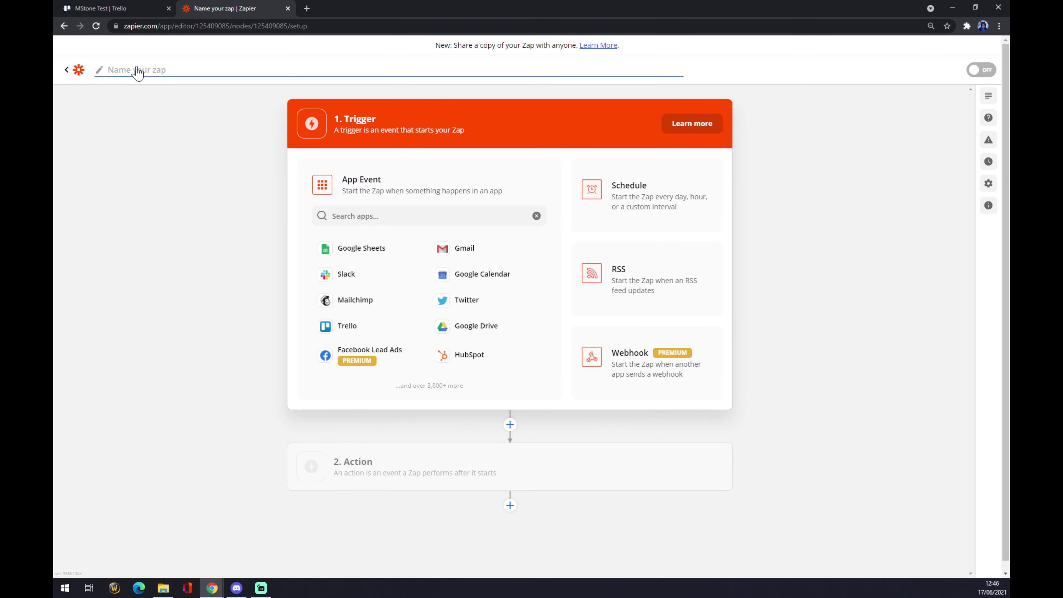
{"action": "type", "text": "trello to notion"}
{"action": "key", "text": "Return"}
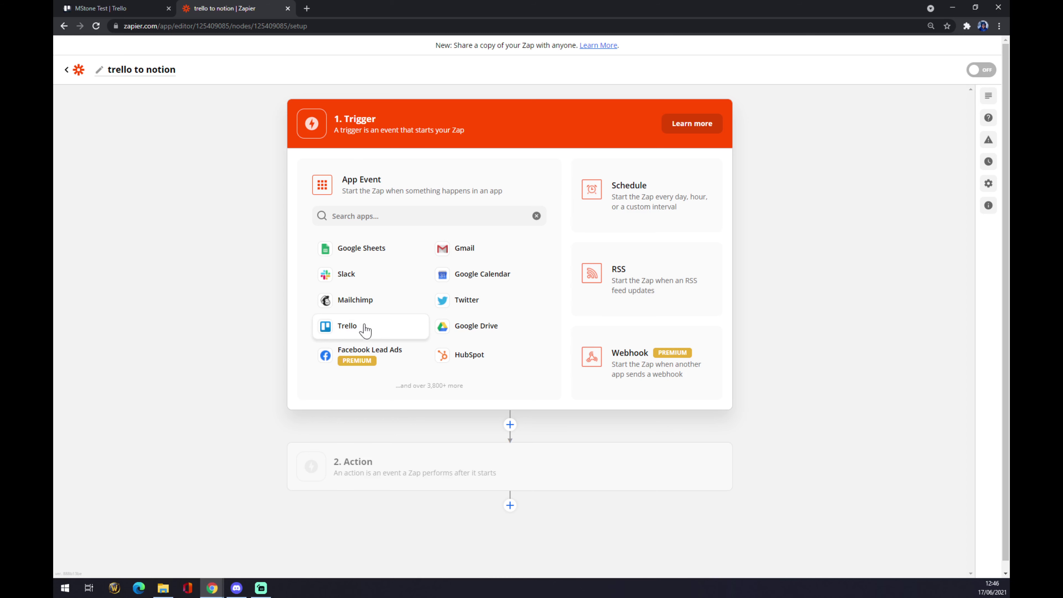
Set the trigger to Trello's New Member on Card event.
{"action": "left_click", "coordinate": [333, 216]}
{"action": "type", "text": "trello"}
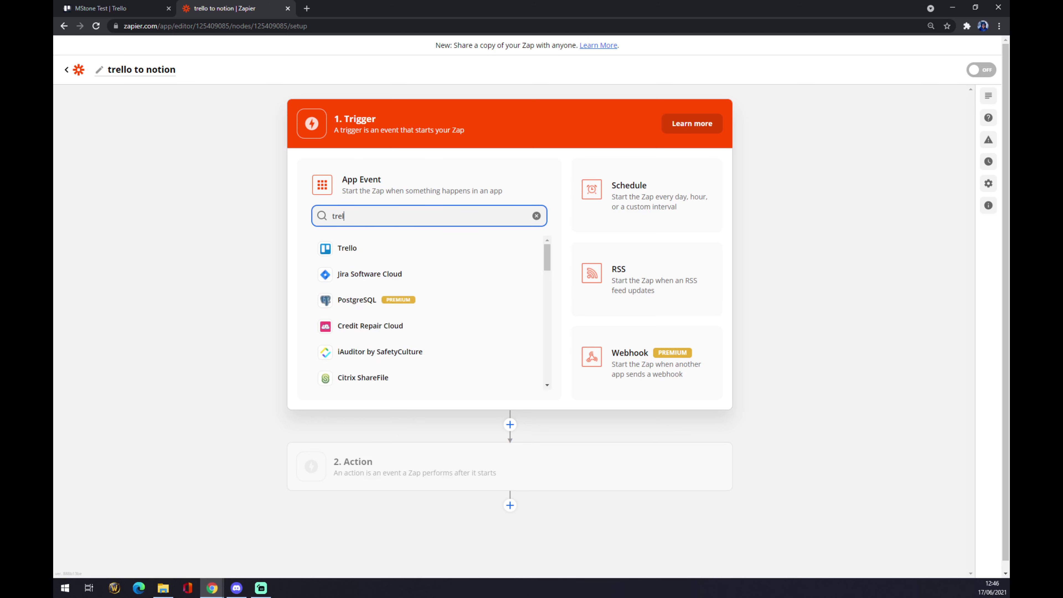
{"action": "left_click", "coordinate": [334, 259]}
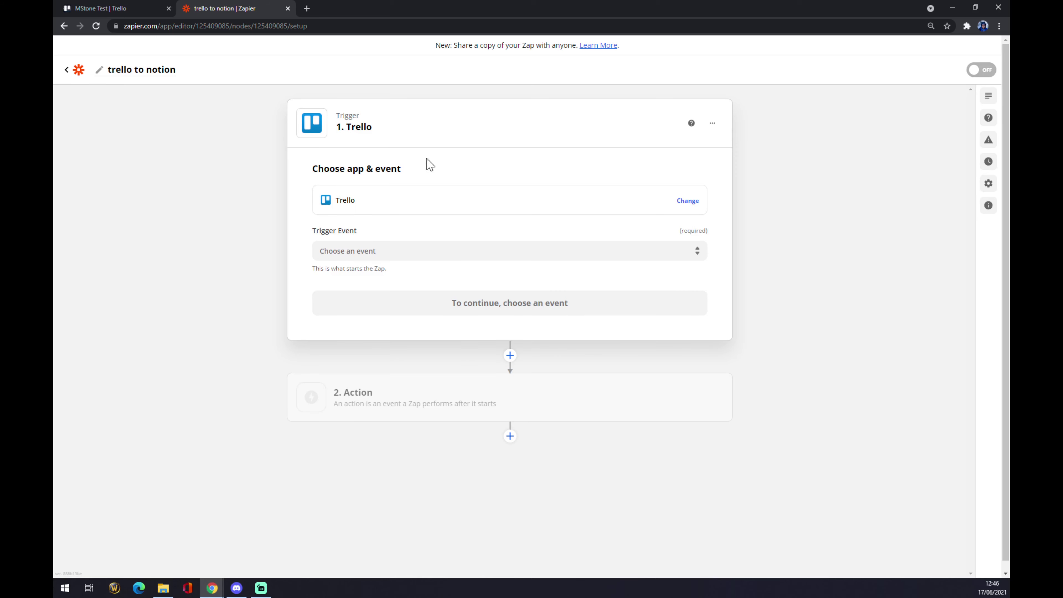
{"action": "left_click", "coordinate": [418, 251]}
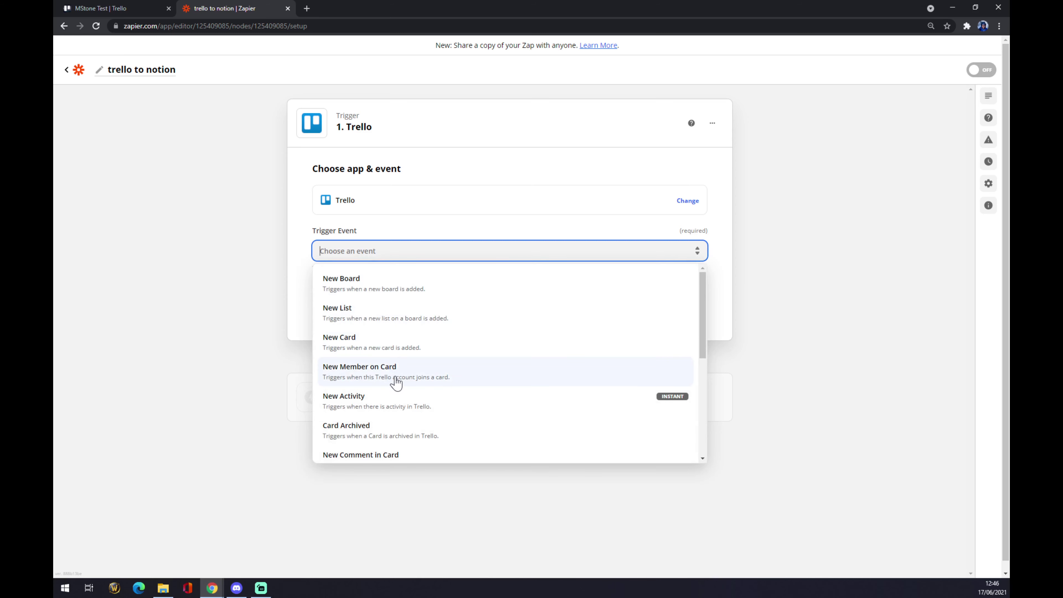
{"action": "left_click", "coordinate": [397, 379]}
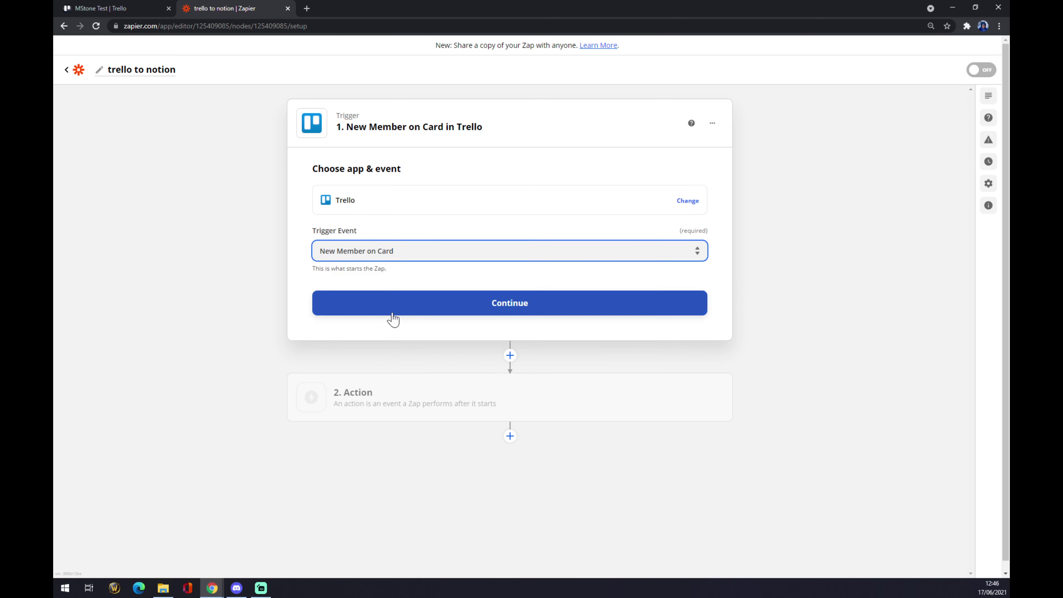
Connect the Trello account and choose MStone Test as the watched board.
{"action": "left_click", "coordinate": [402, 305]}
{"action": "left_click", "coordinate": [378, 233]}
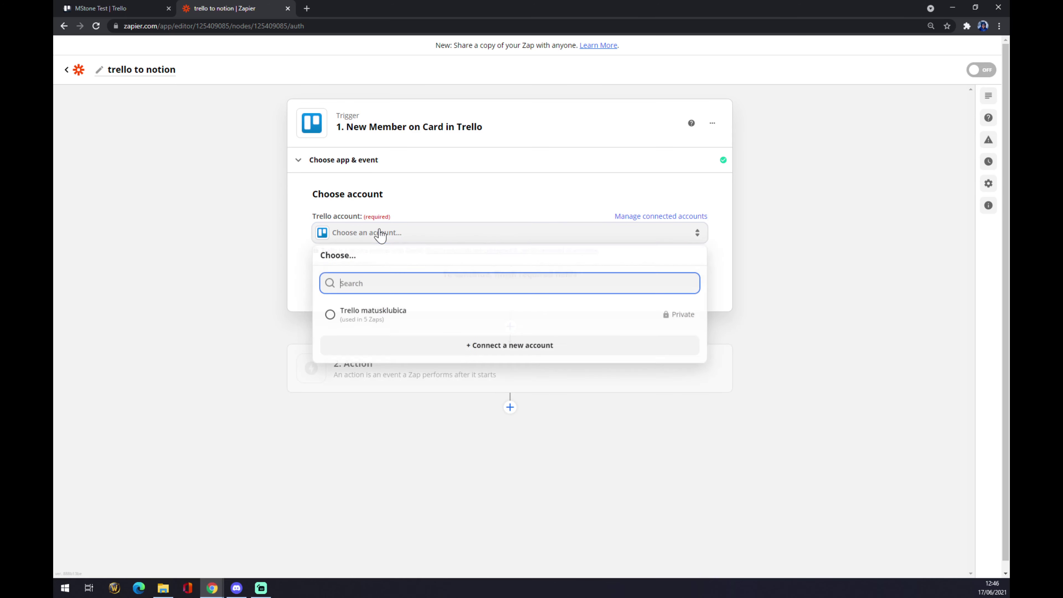
{"action": "left_click", "coordinate": [375, 321]}
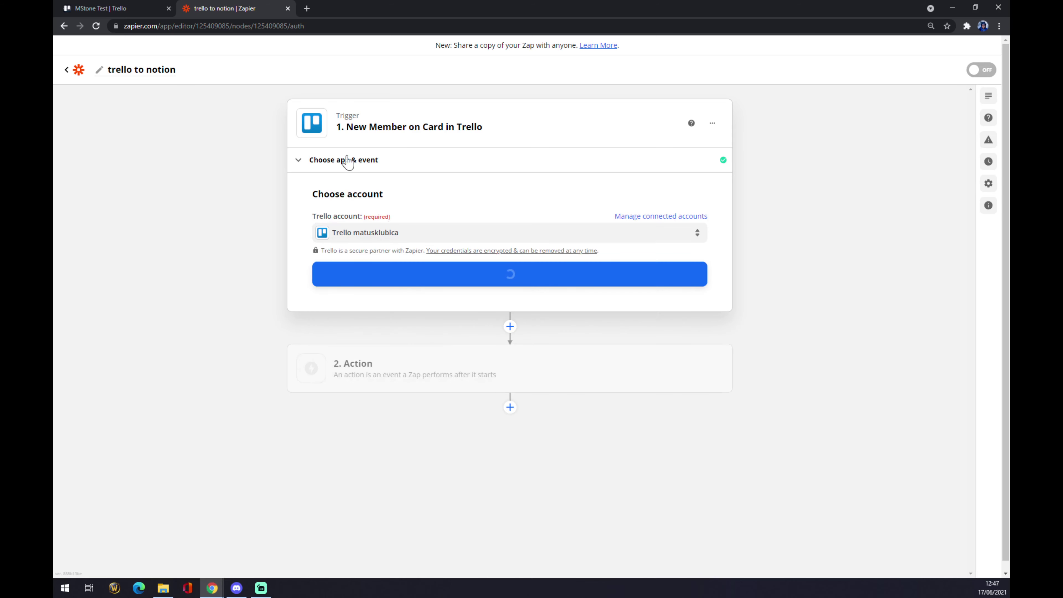
{"action": "left_click", "coordinate": [405, 281]}
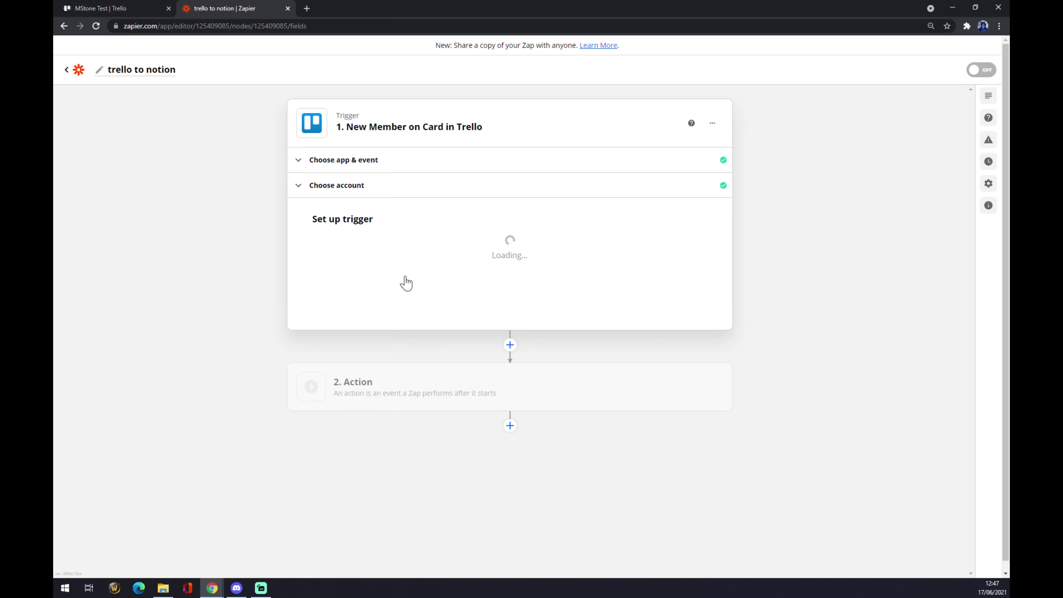
{"action": "left_click", "coordinate": [350, 259]}
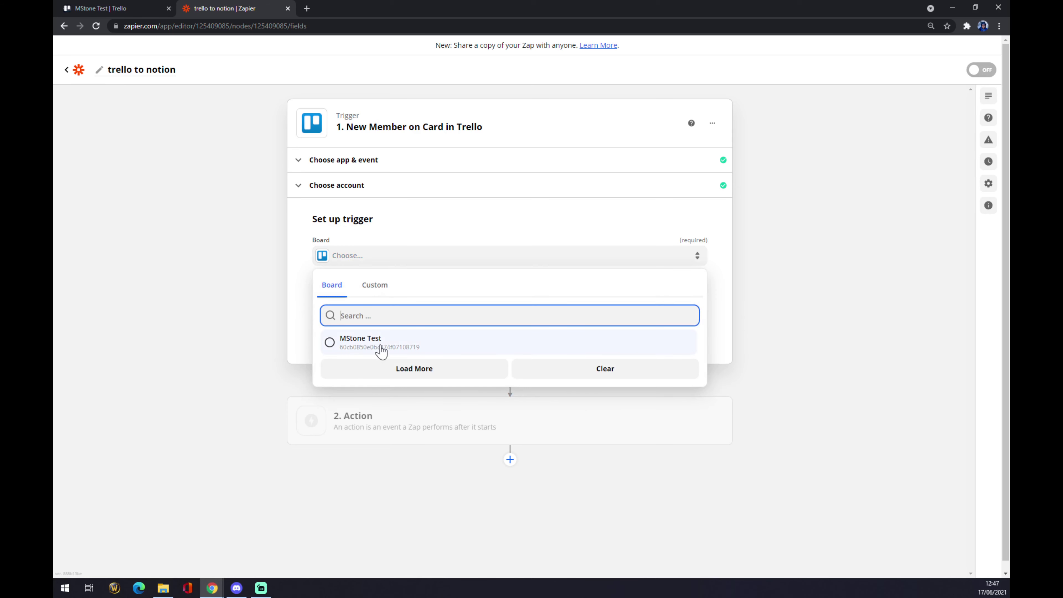
{"action": "left_click", "coordinate": [387, 351]}
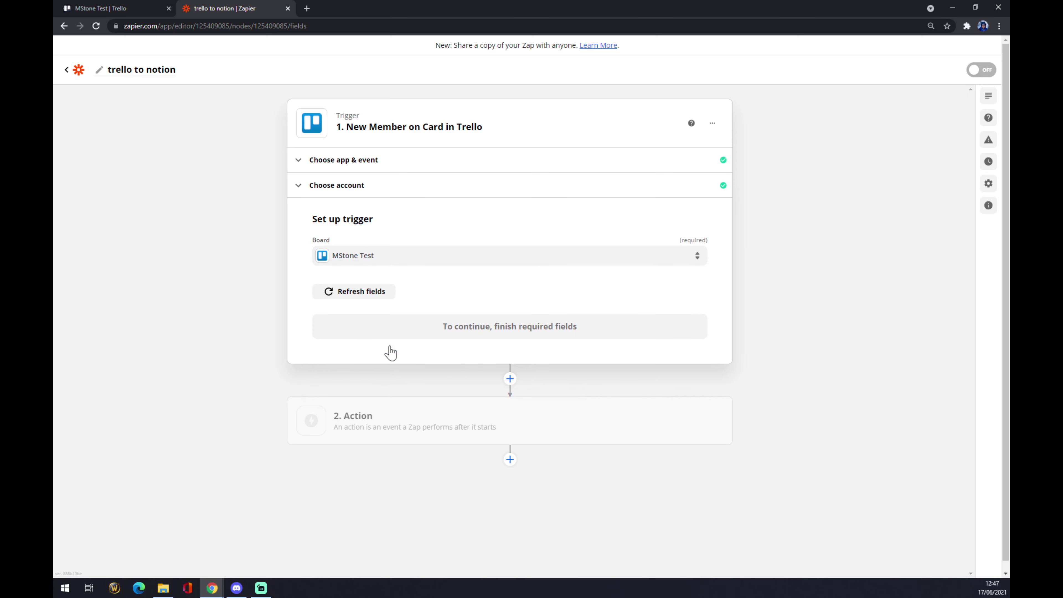
{"action": "left_click", "coordinate": [126, 8]}
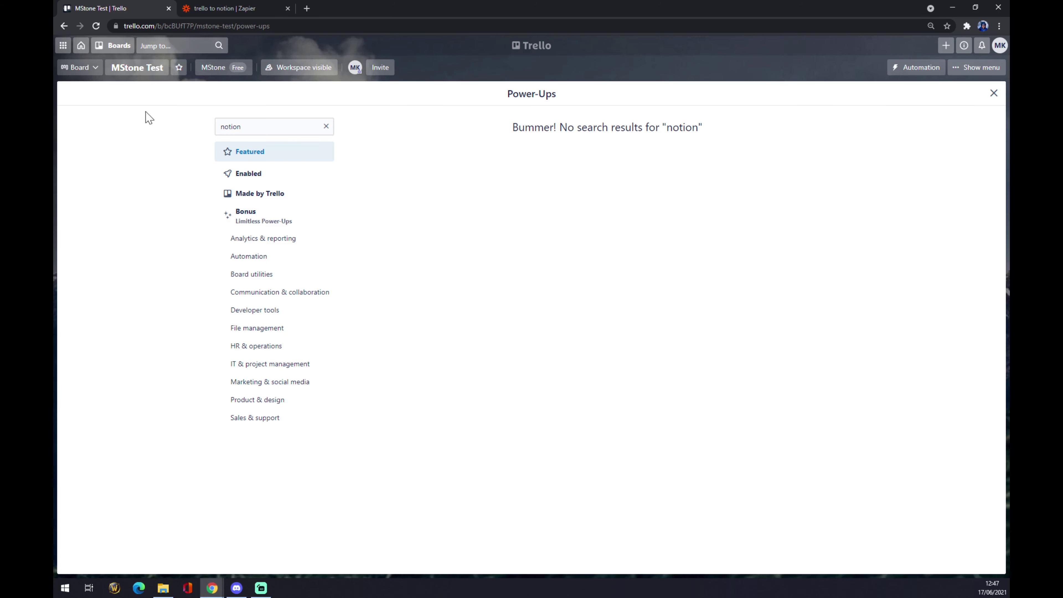
{"action": "left_click", "coordinate": [93, 70]}
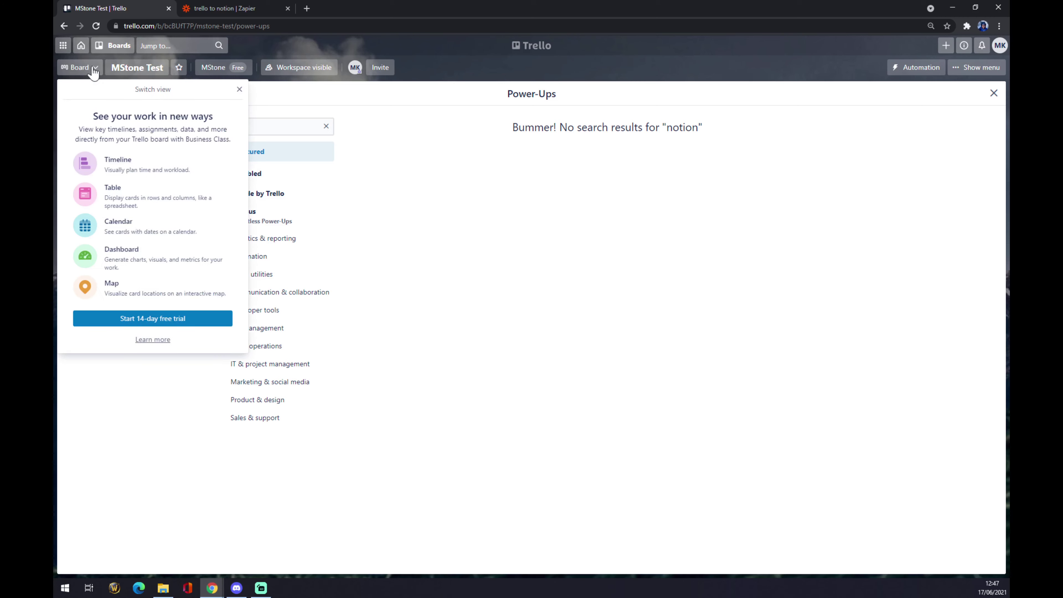
{"action": "left_click", "coordinate": [160, 384]}
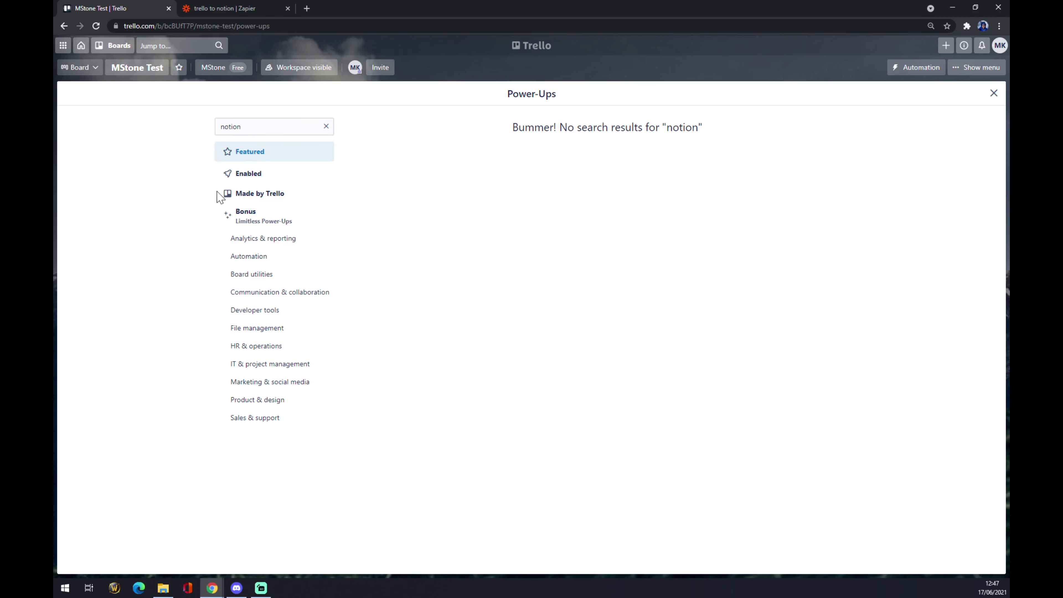
{"action": "left_click", "coordinate": [253, 6]}
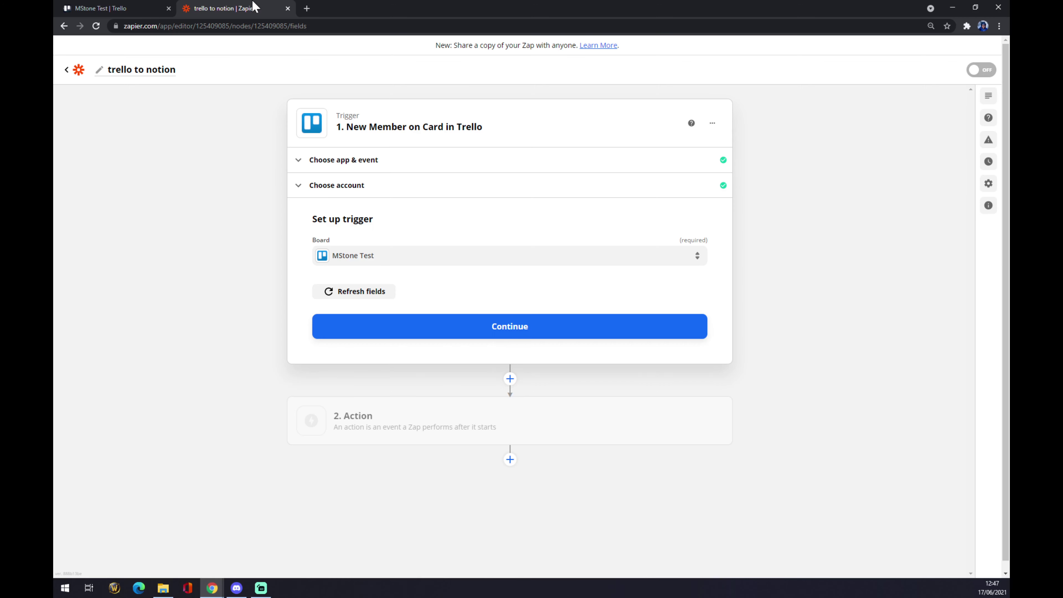
Finish the trigger and make the action Notion's Update Database Item event.
{"action": "left_click", "coordinate": [416, 333]}
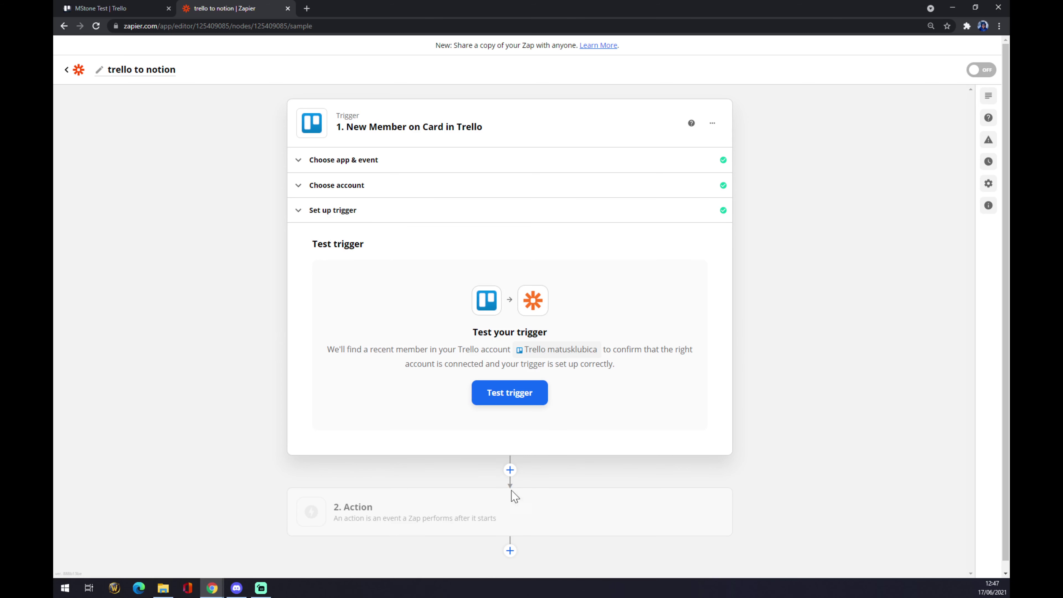
{"action": "left_click", "coordinate": [427, 524]}
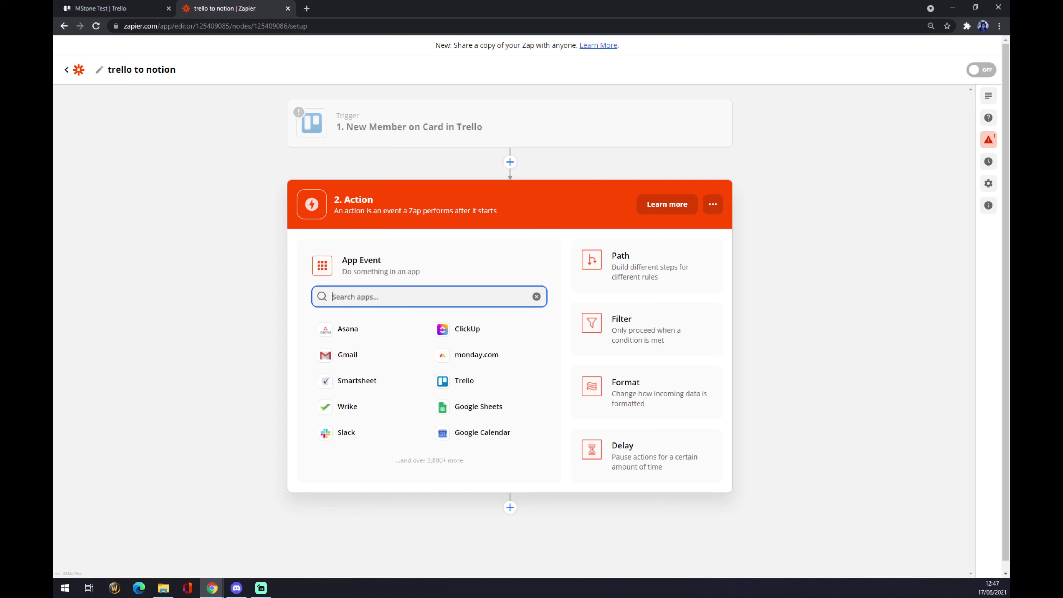
{"action": "type", "text": "notion"}
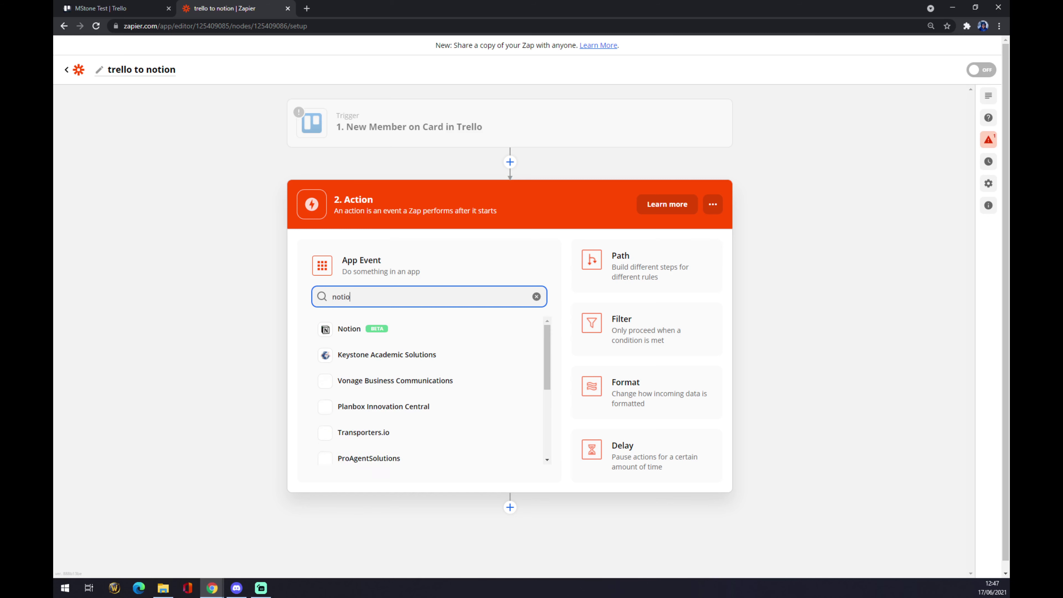
{"action": "left_click", "coordinate": [351, 330]}
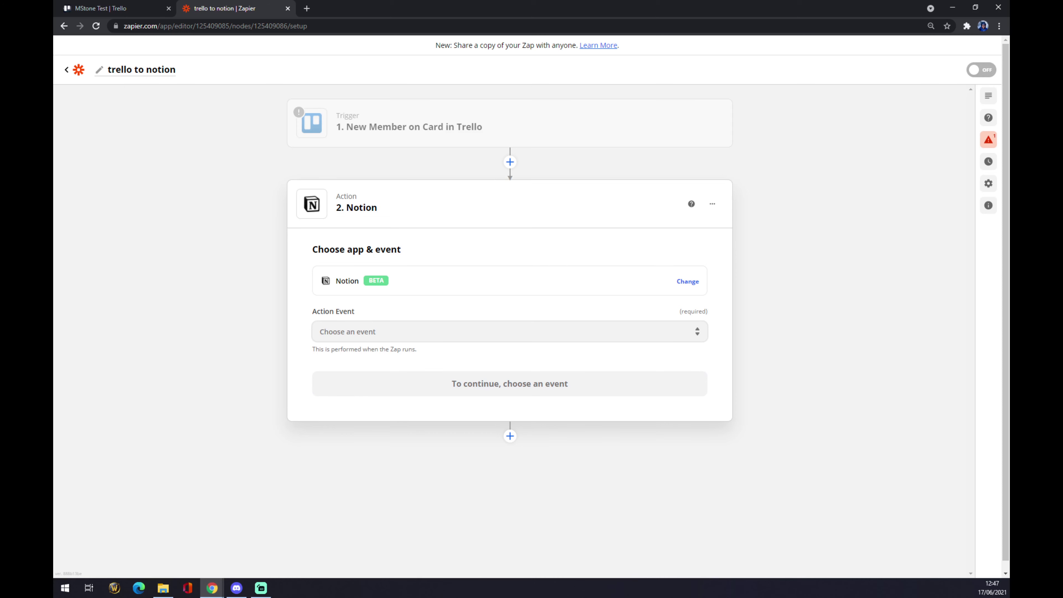
{"action": "left_click", "coordinate": [509, 331]}
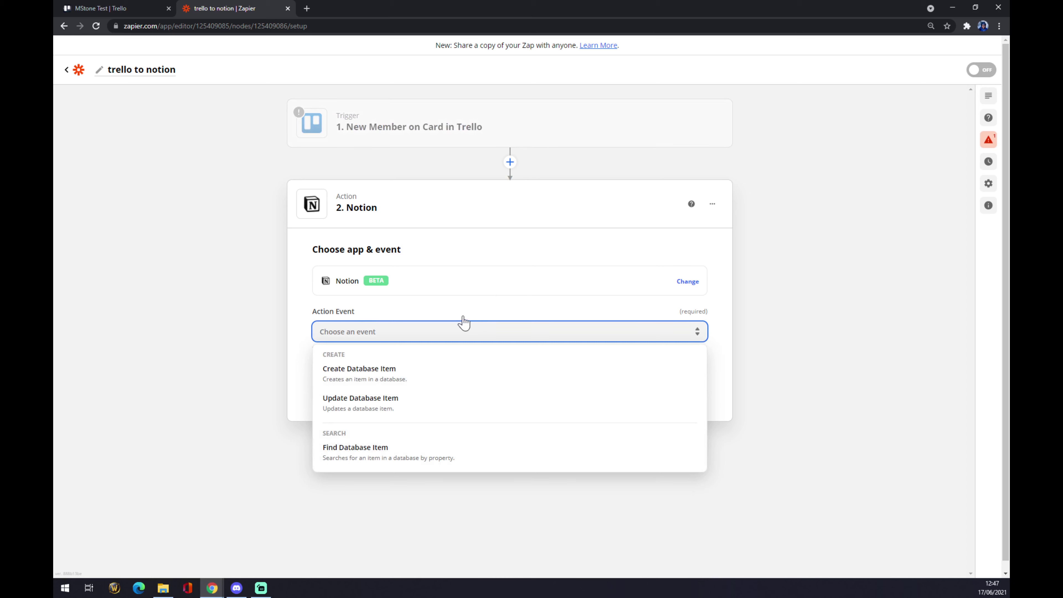
{"action": "left_click", "coordinate": [385, 413]}
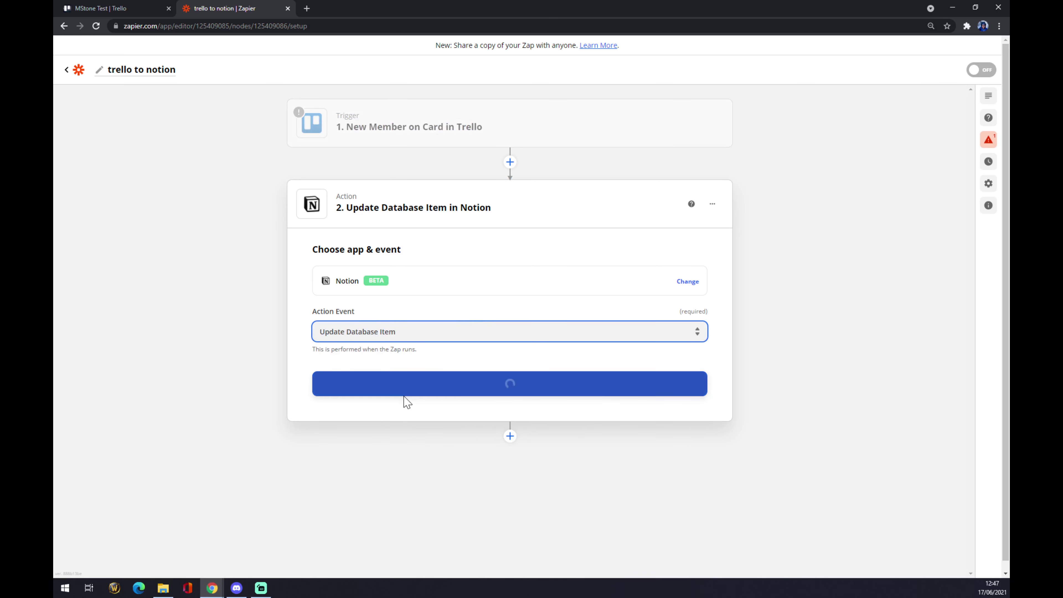
{"action": "left_click", "coordinate": [439, 391]}
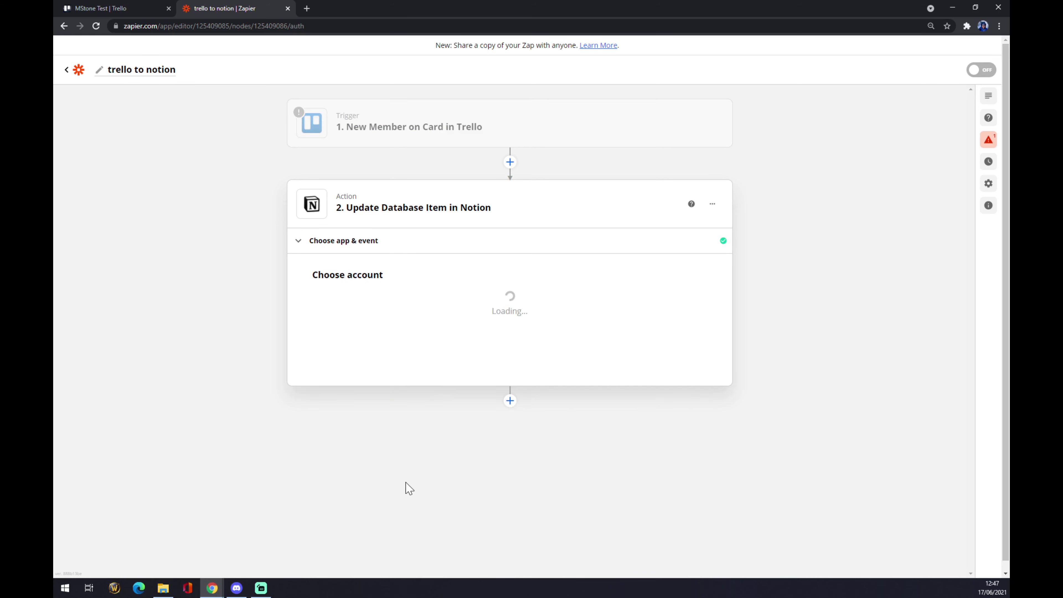